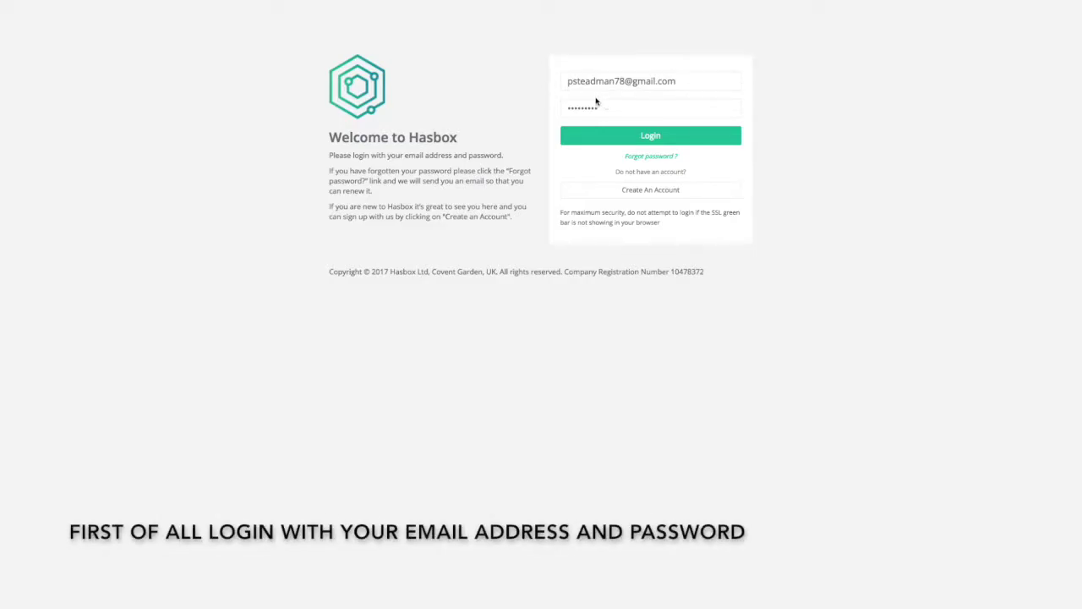
Log in to Hasbox with the entered e-mail address and password
{"action": "left_click", "coordinate": [657, 136]}
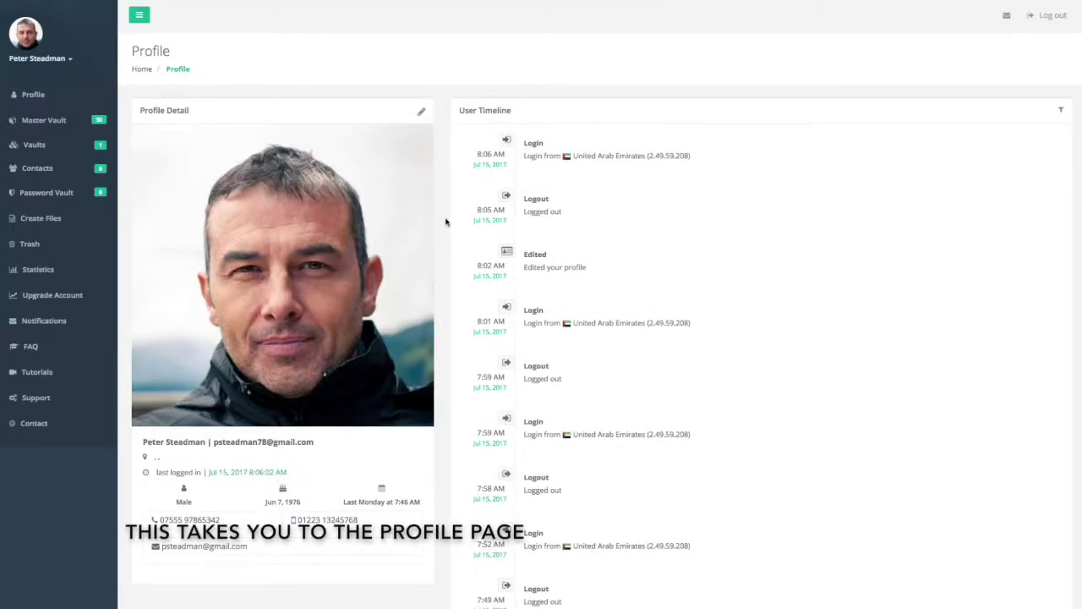
Open the user-name dropdown at the top of the sidebar to show account options
{"action": "left_click", "coordinate": [71, 61]}
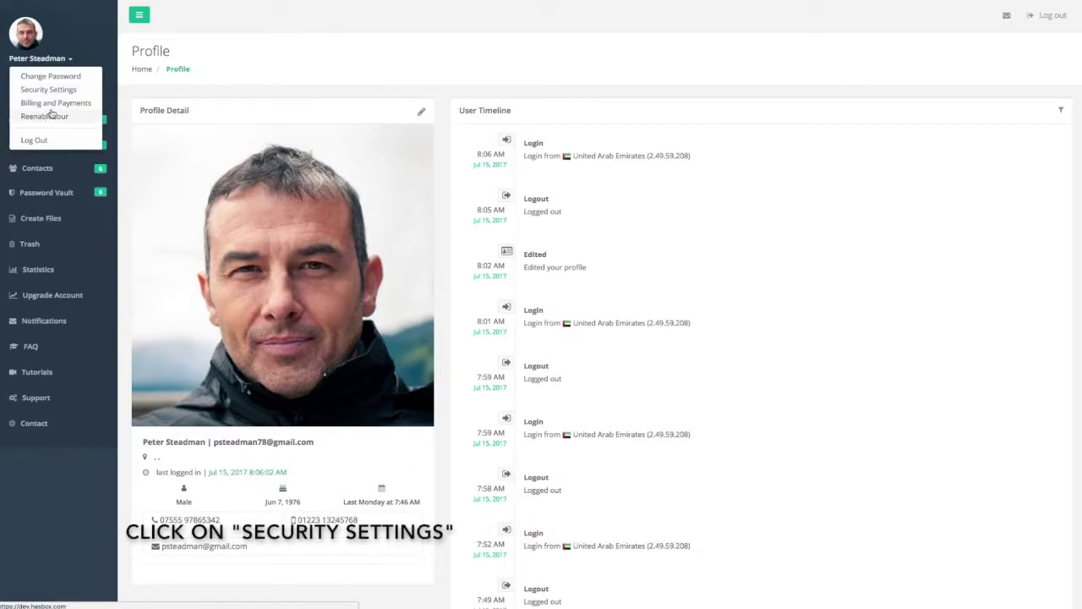
In Security Settings, keep Mother's maiden name, Favorite car and Favorite movie as questions and save the answers
{"action": "left_click", "coordinate": [38, 90]}
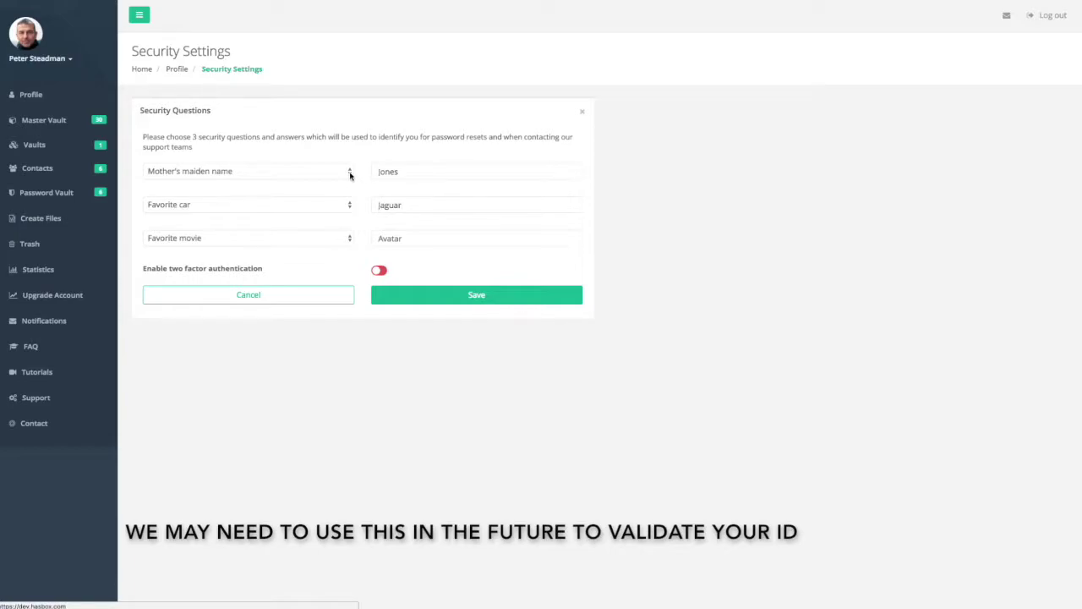
{"action": "left_click", "coordinate": [350, 175]}
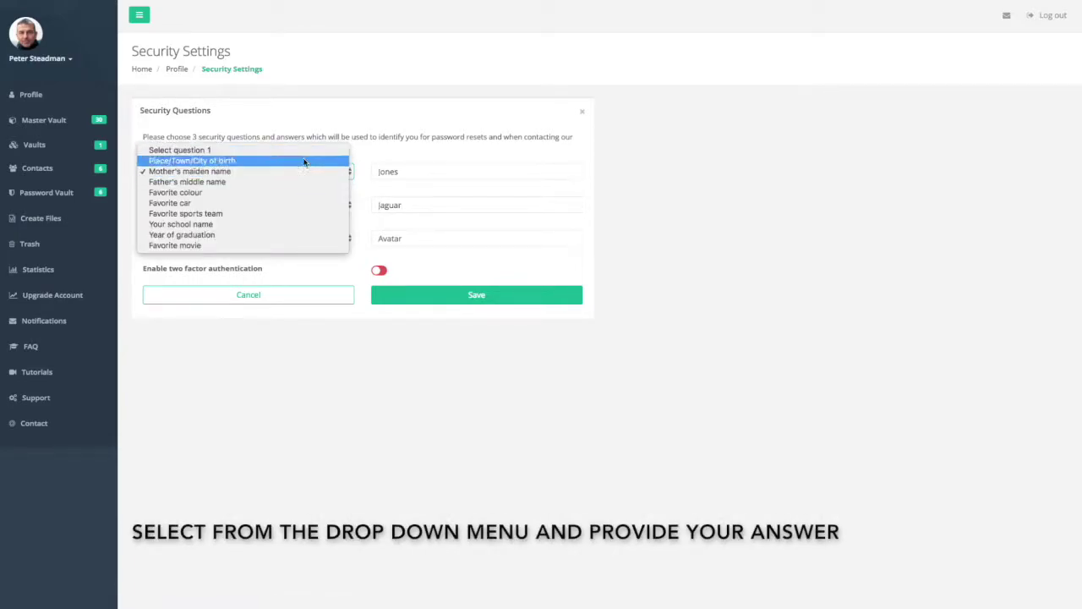
{"action": "left_click", "coordinate": [364, 173]}
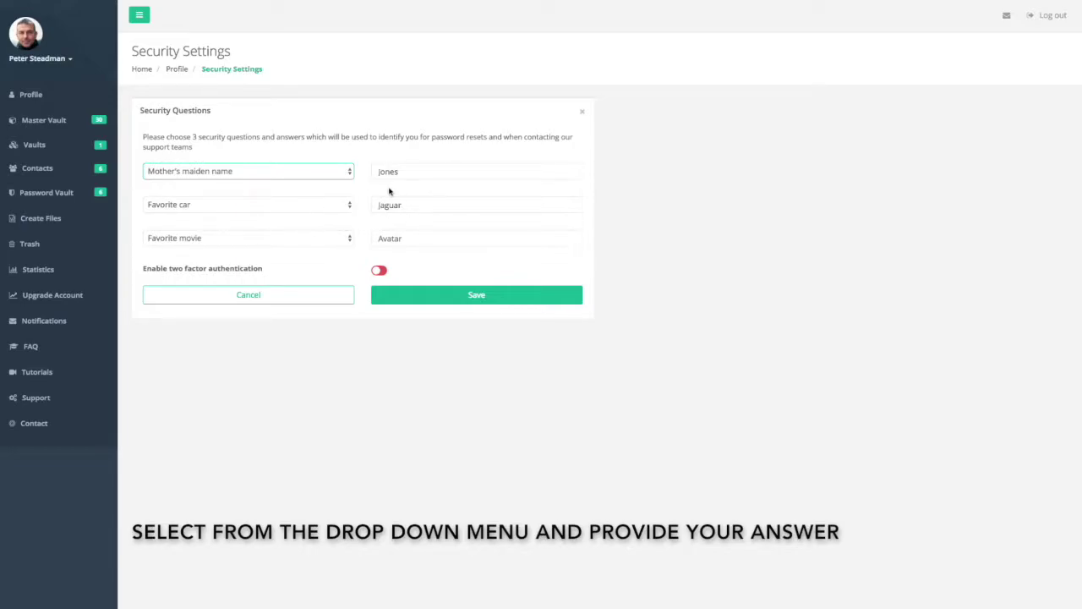
{"action": "left_click", "coordinate": [349, 243]}
{"action": "left_click", "coordinate": [358, 254]}
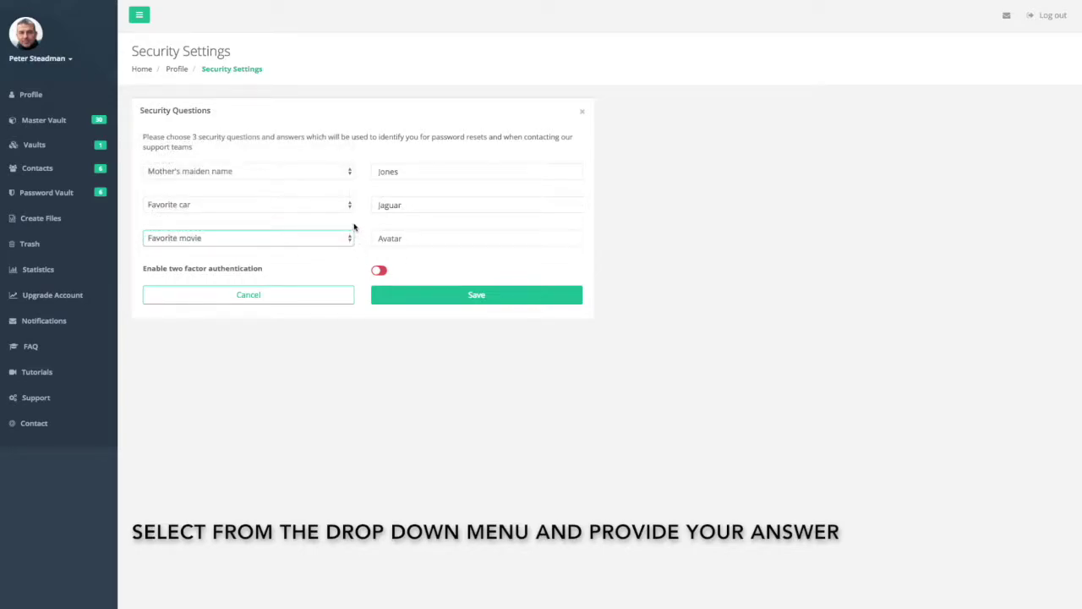
{"action": "left_click", "coordinate": [350, 213]}
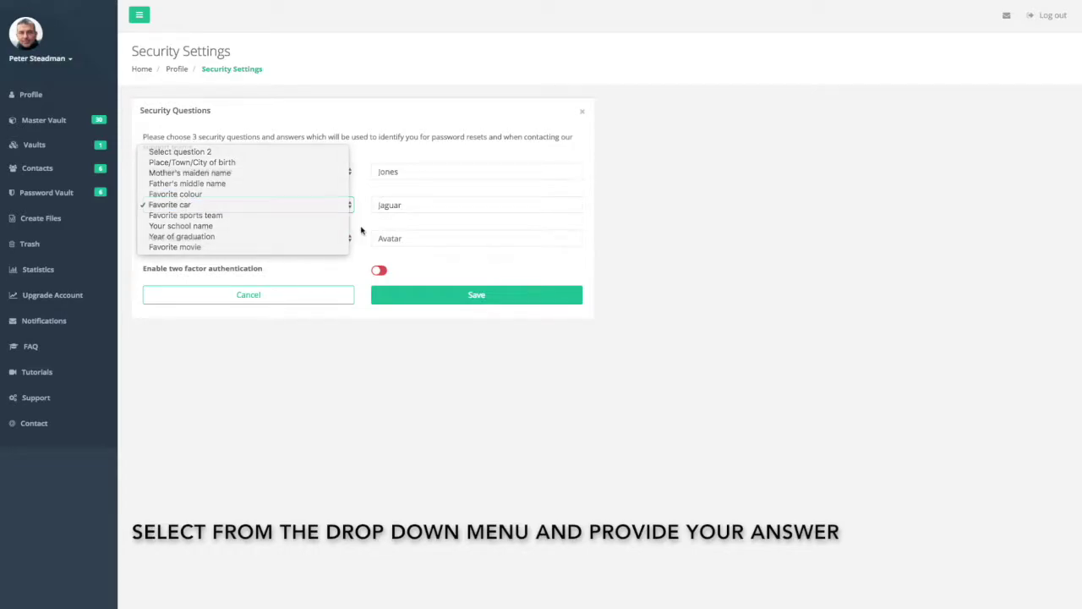
{"action": "left_click", "coordinate": [362, 228]}
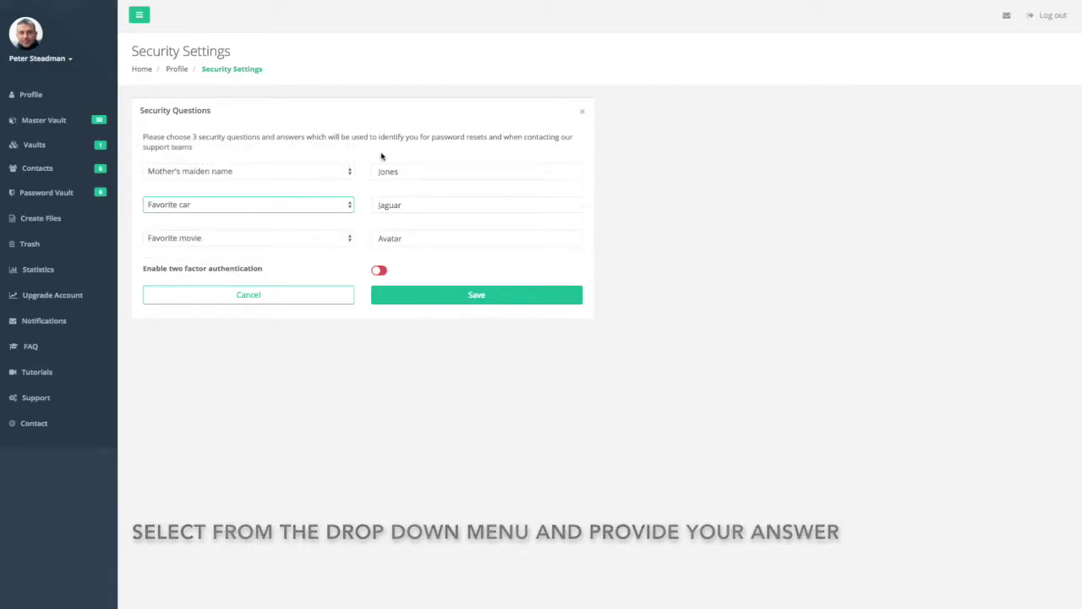
{"action": "left_click", "coordinate": [475, 298]}
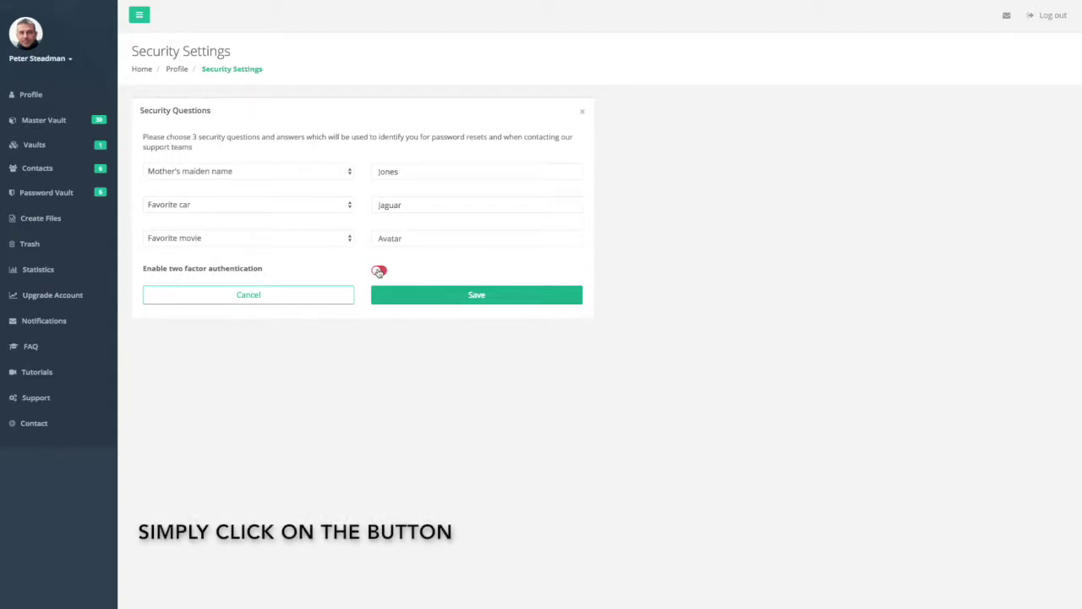
Switch on the Enable two factor authentication toggle to reveal the QR code and test field
{"action": "left_click", "coordinate": [379, 271]}
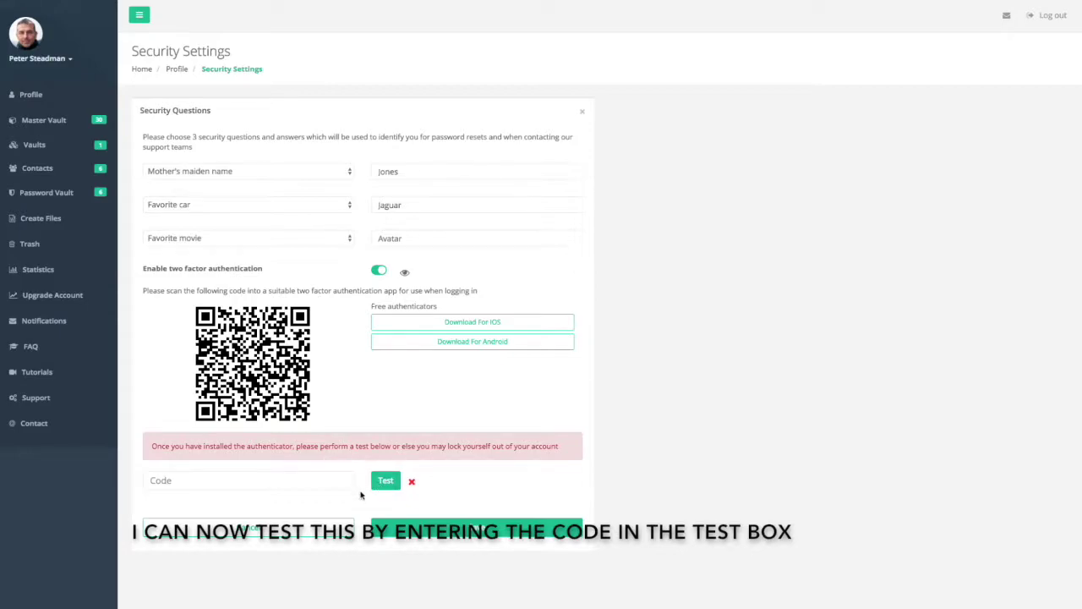
Enter the authenticator app's code, pass the Test, and save the two-factor settings
{"action": "left_click", "coordinate": [298, 481]}
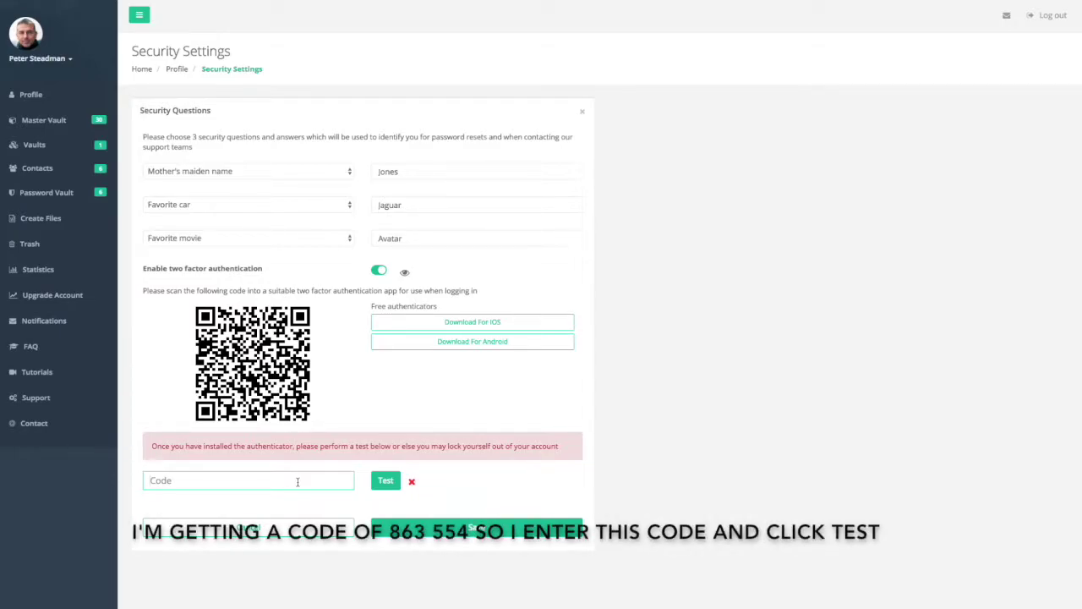
{"action": "left_click", "coordinate": [388, 481]}
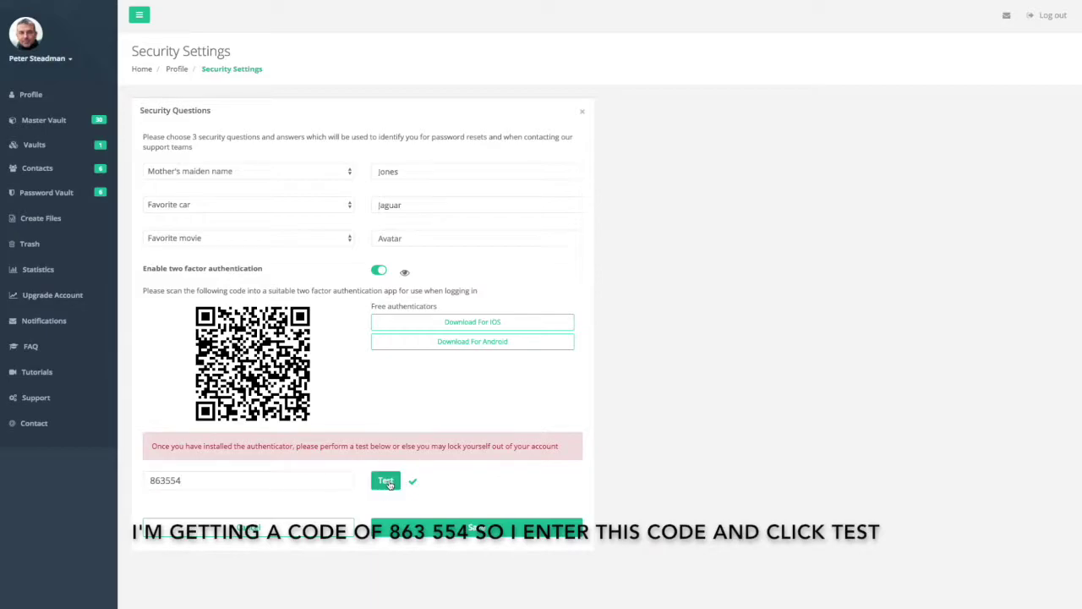
{"action": "left_click", "coordinate": [484, 530]}
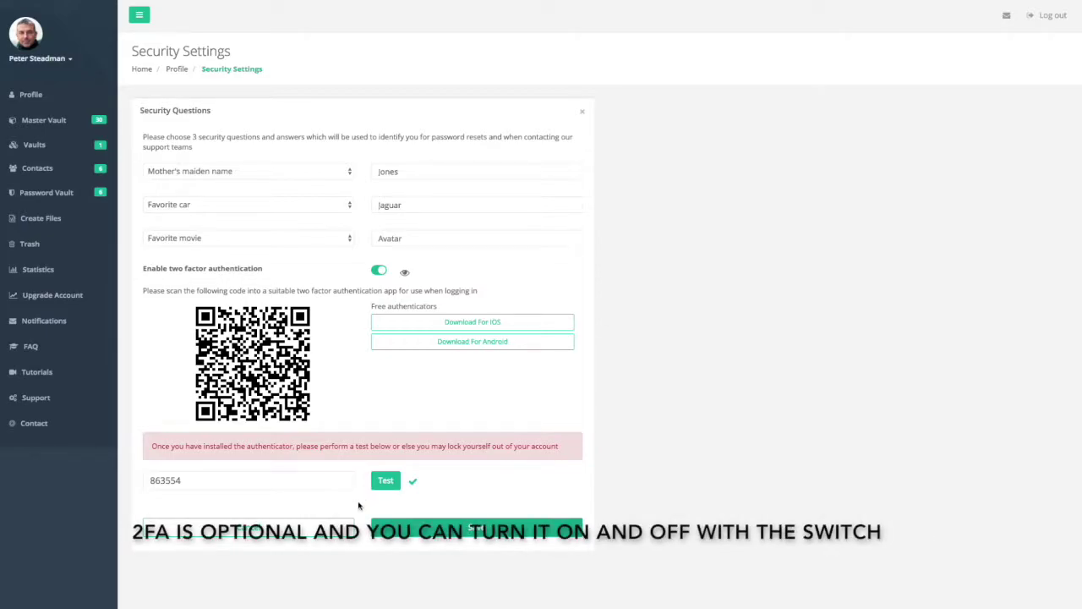
Choose Change Password from the user-name dropdown menu
{"action": "left_click", "coordinate": [70, 59]}
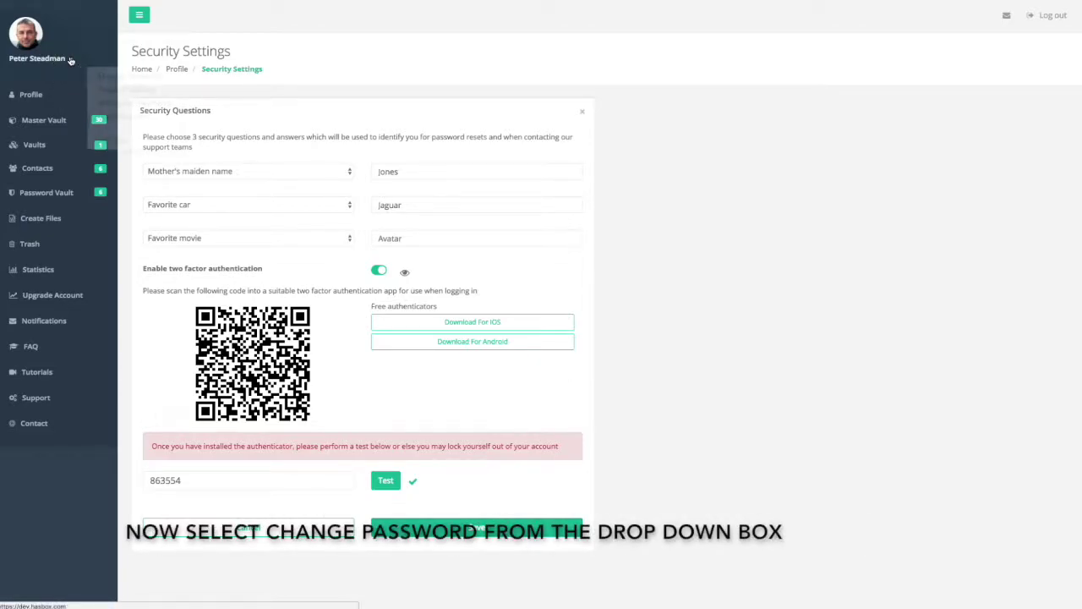
{"action": "left_click", "coordinate": [52, 76]}
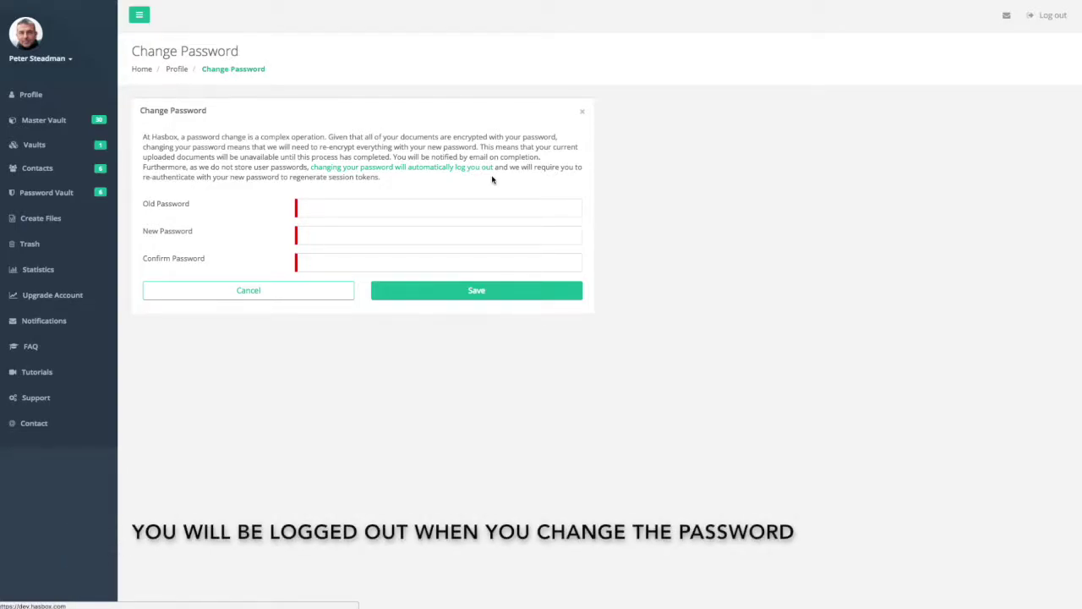
Enter the current password, the new password and its confirmation, then save
{"action": "left_click", "coordinate": [366, 209]}
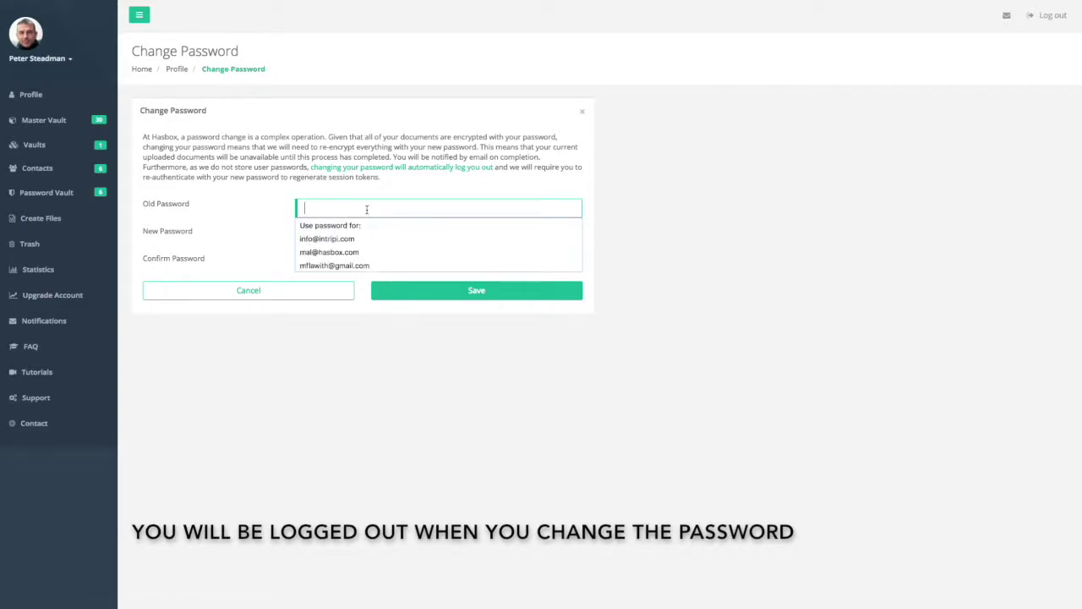
{"action": "type", "text": "••••"}
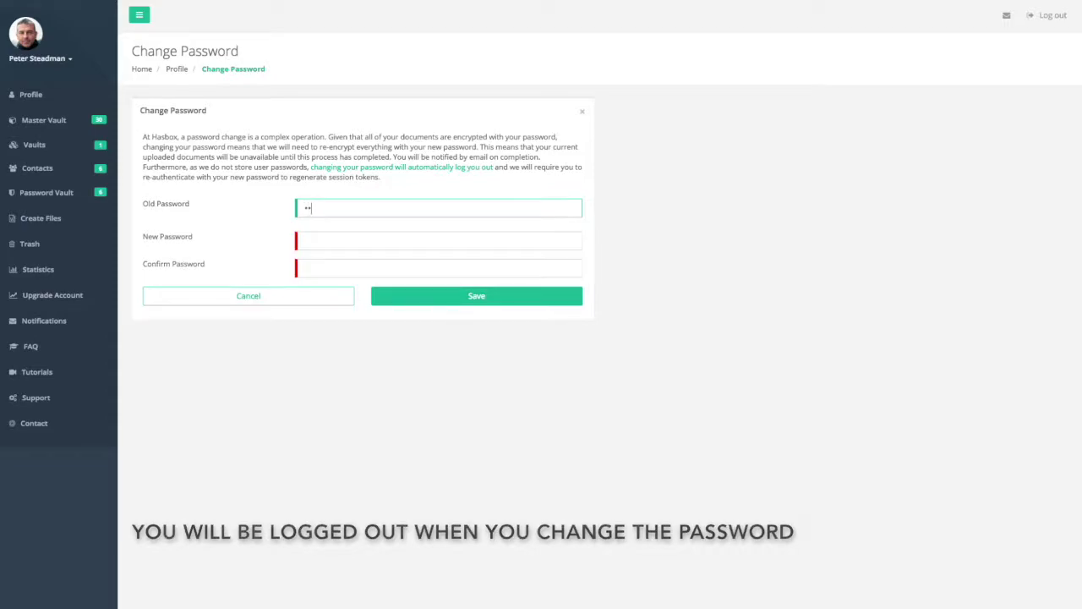
{"action": "type", "text": "**"}
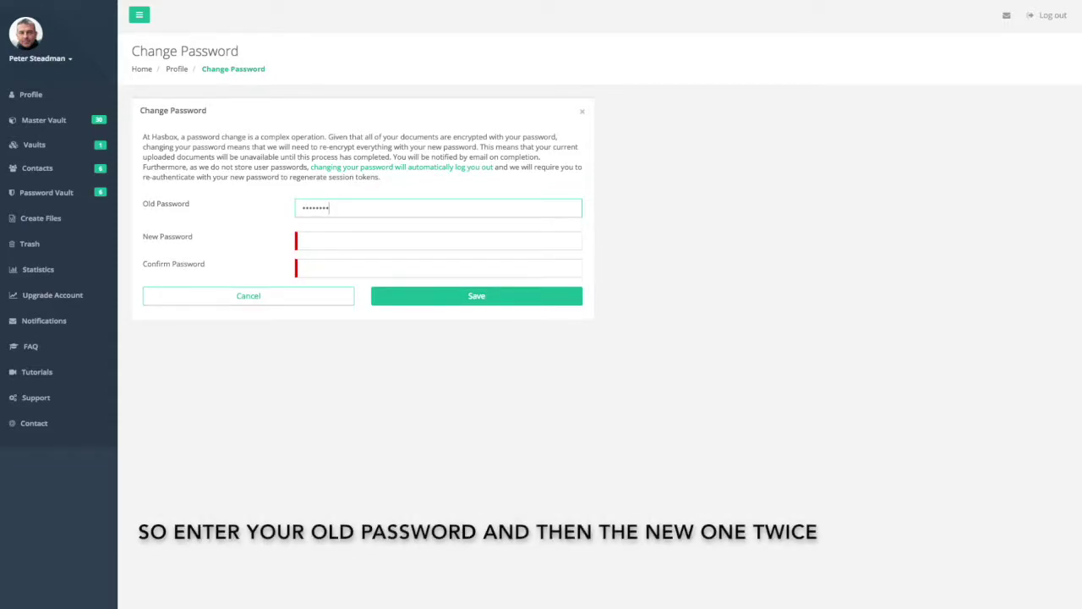
{"action": "left_click", "coordinate": [345, 243]}
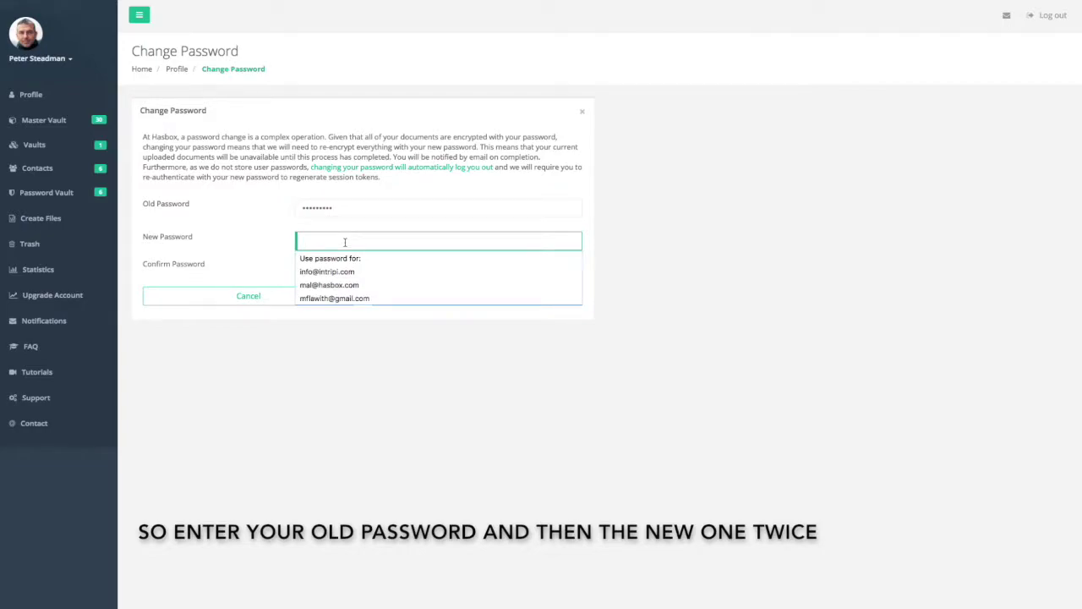
{"action": "type", "text": "********"}
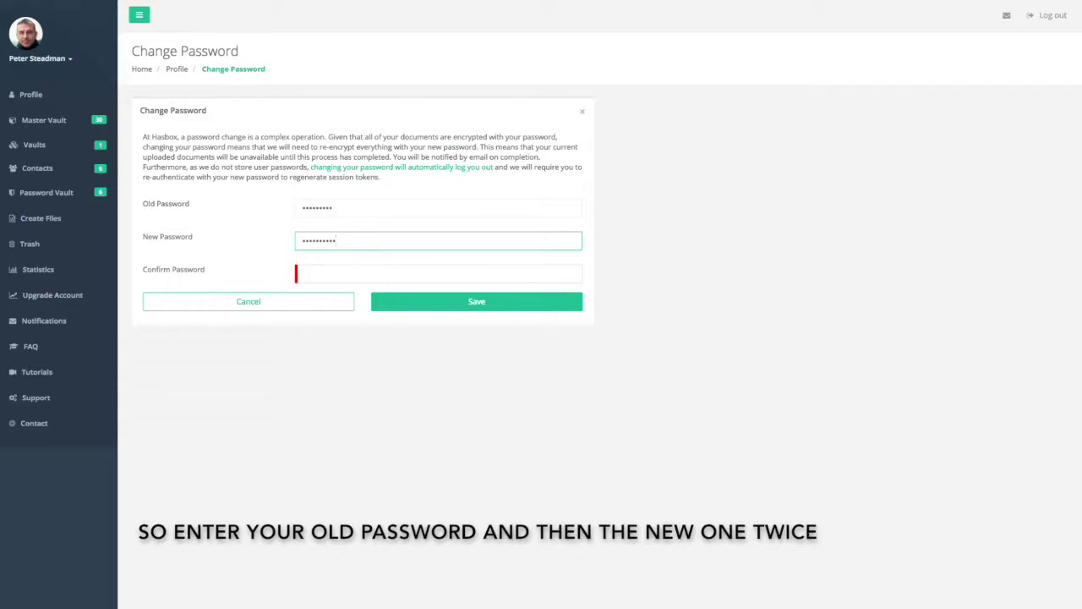
{"action": "left_click", "coordinate": [343, 275]}
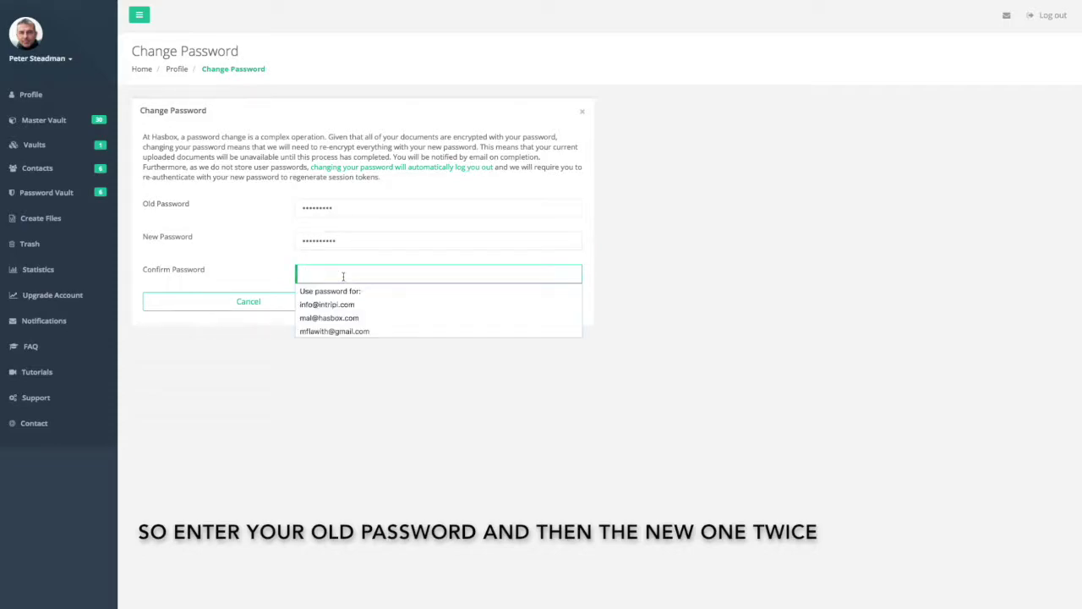
{"action": "type", "text": "**********"}
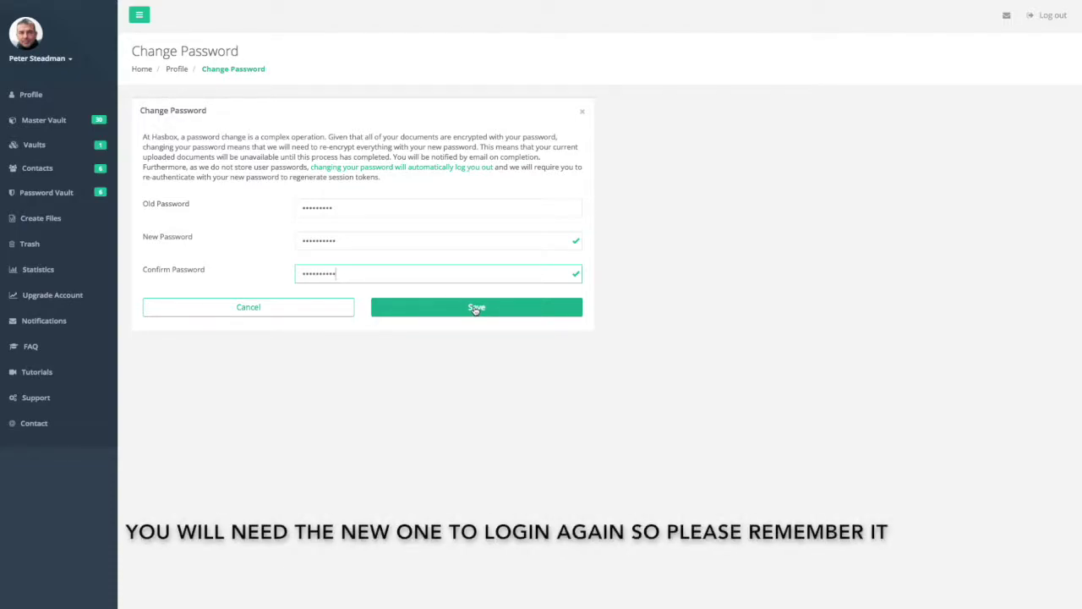
{"action": "left_click", "coordinate": [476, 308]}
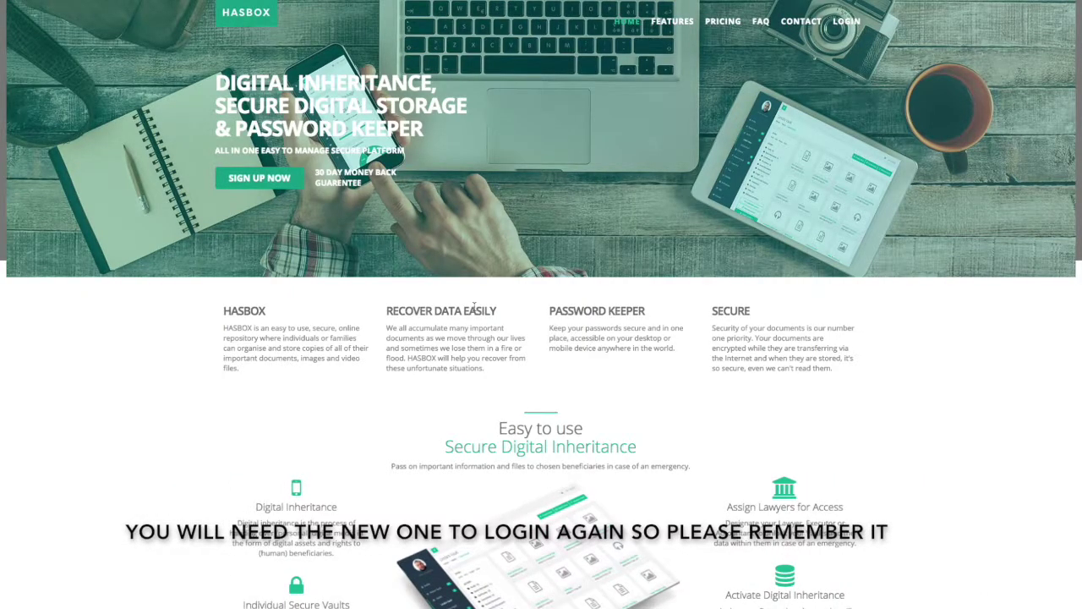
Sign in with the account e-mail and new password, declining the browser's password-update prompt
{"action": "left_click", "coordinate": [848, 24]}
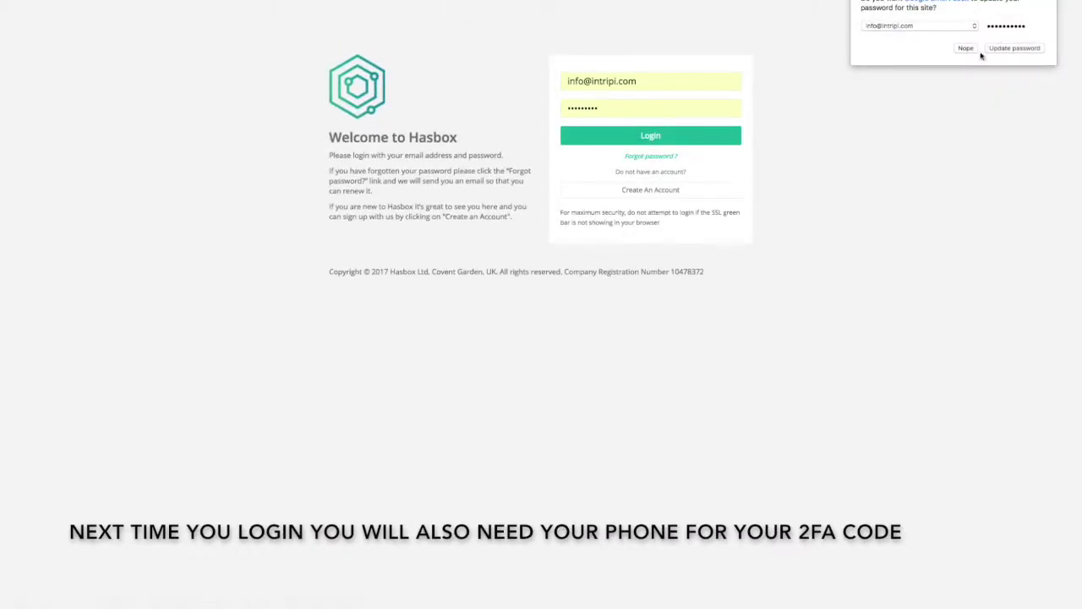
{"action": "left_click", "coordinate": [966, 48]}
{"action": "triple_click", "coordinate": [604, 81]}
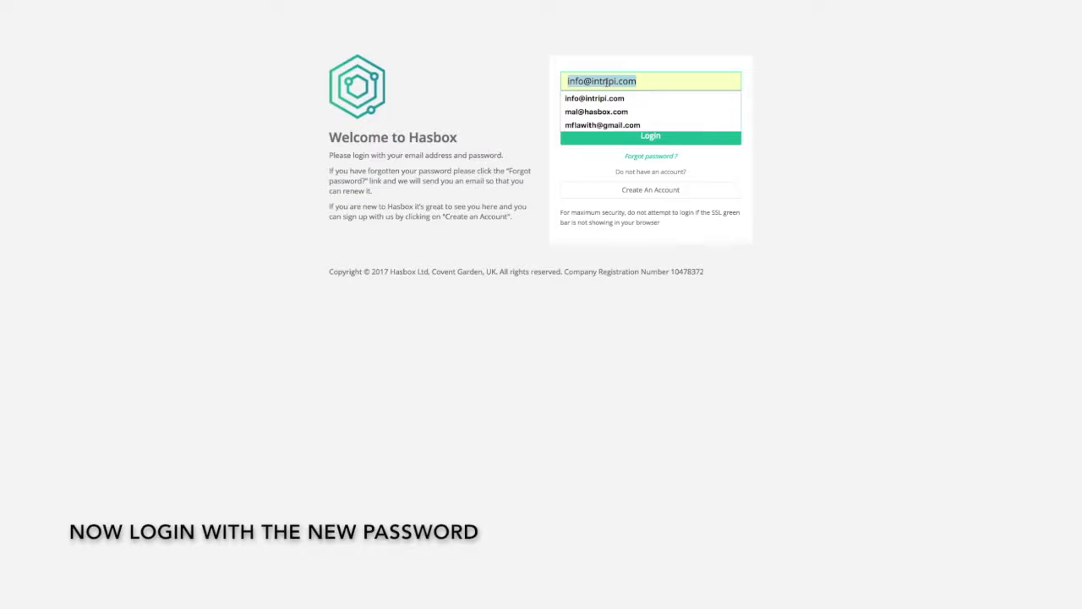
{"action": "key", "text": "ctrl+v"}
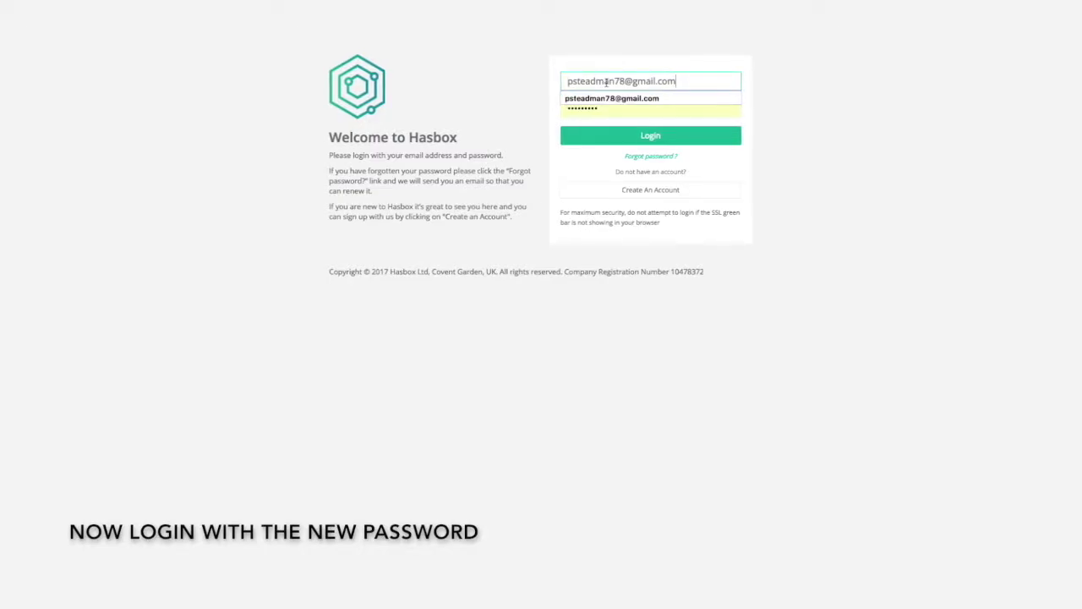
{"action": "key", "text": "Return"}
{"action": "double_click", "coordinate": [582, 107]}
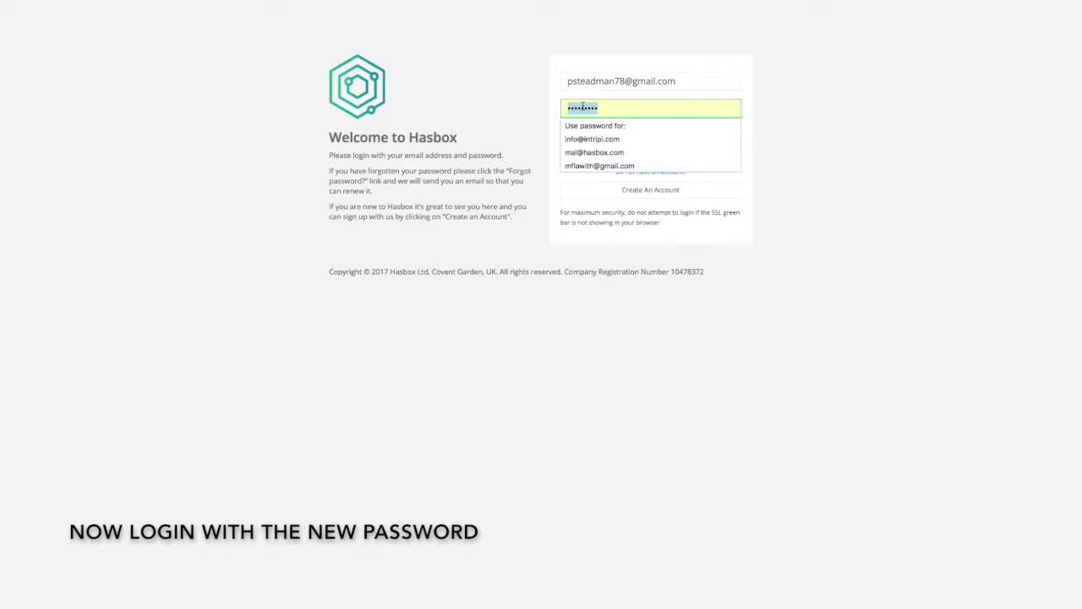
{"action": "type", "text": "p"}
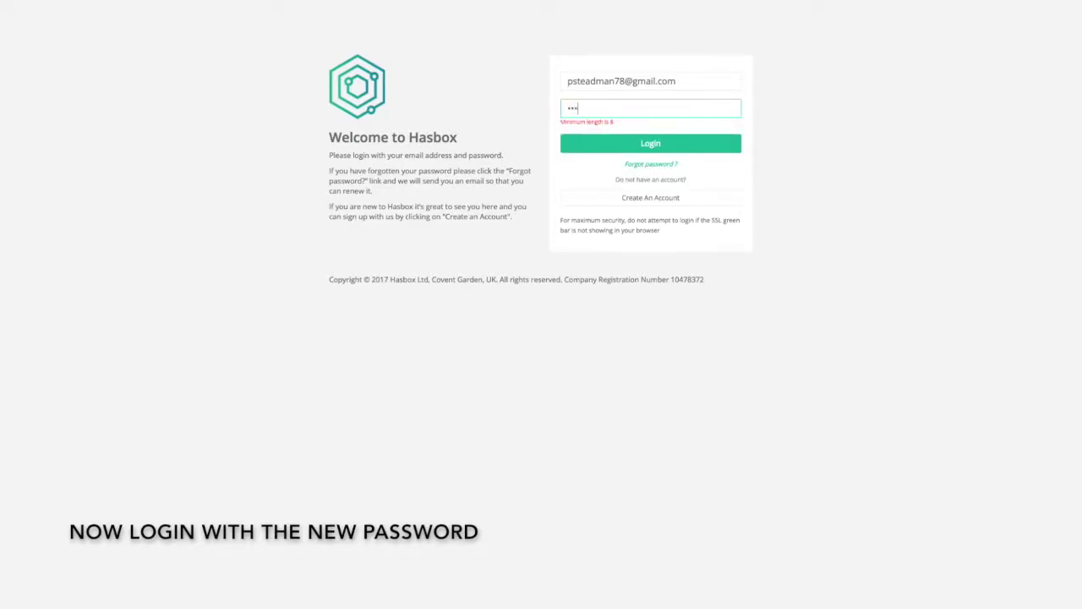
{"action": "type", "text": "•••••"}
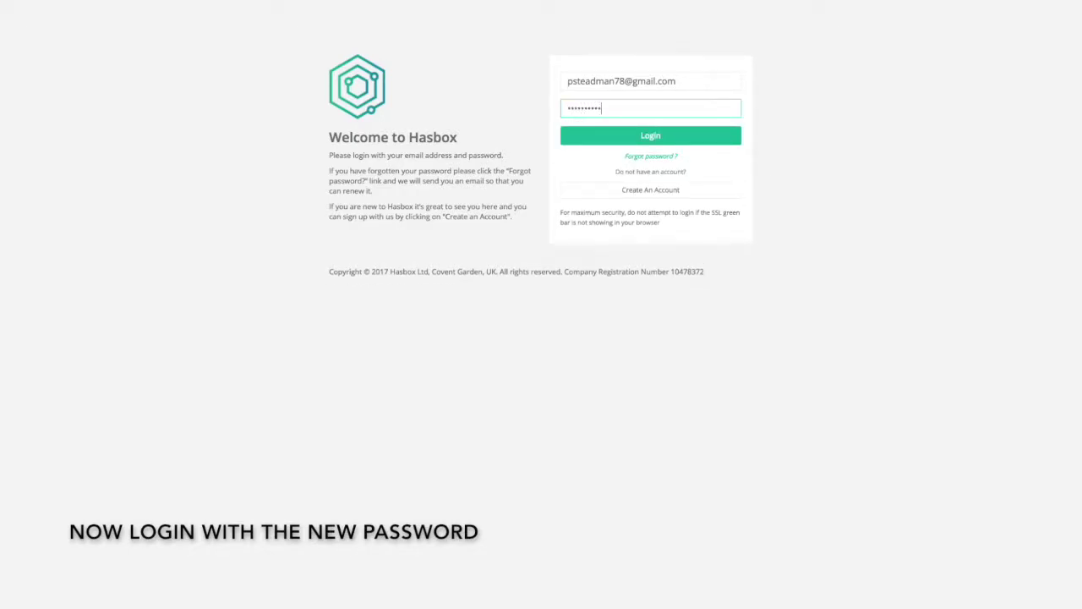
{"action": "left_click", "coordinate": [803, 172]}
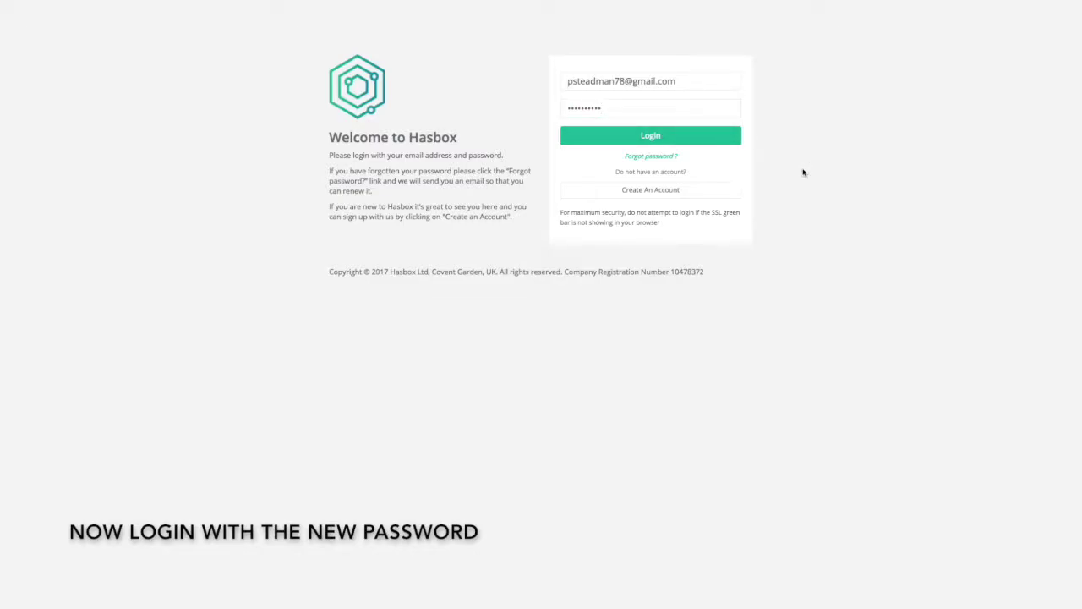
{"action": "left_click", "coordinate": [649, 137]}
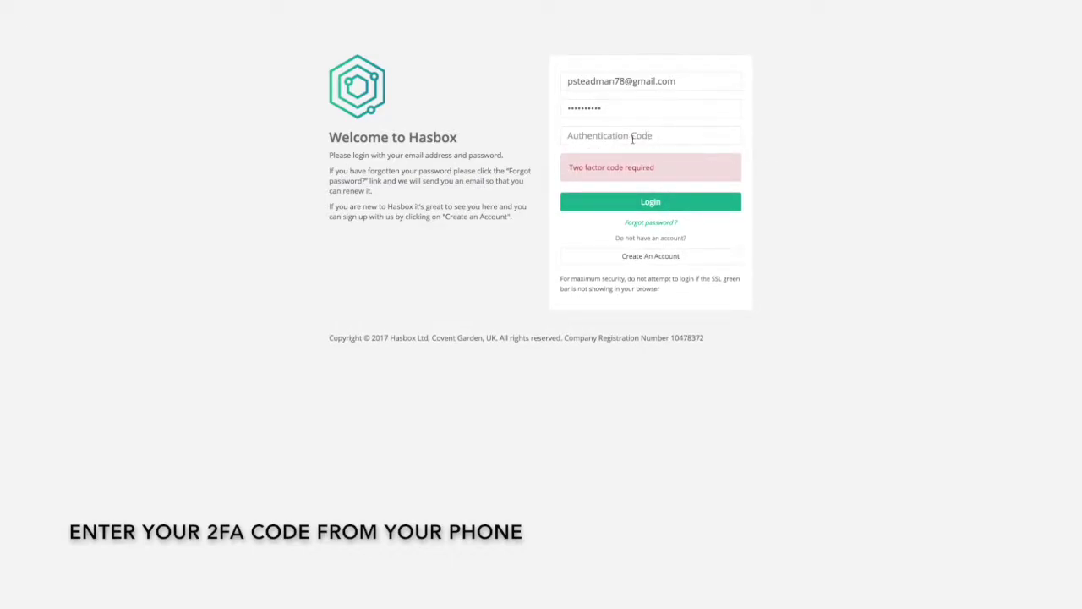
Enter the two-factor code from the phone to complete the login
{"action": "left_click", "coordinate": [622, 137]}
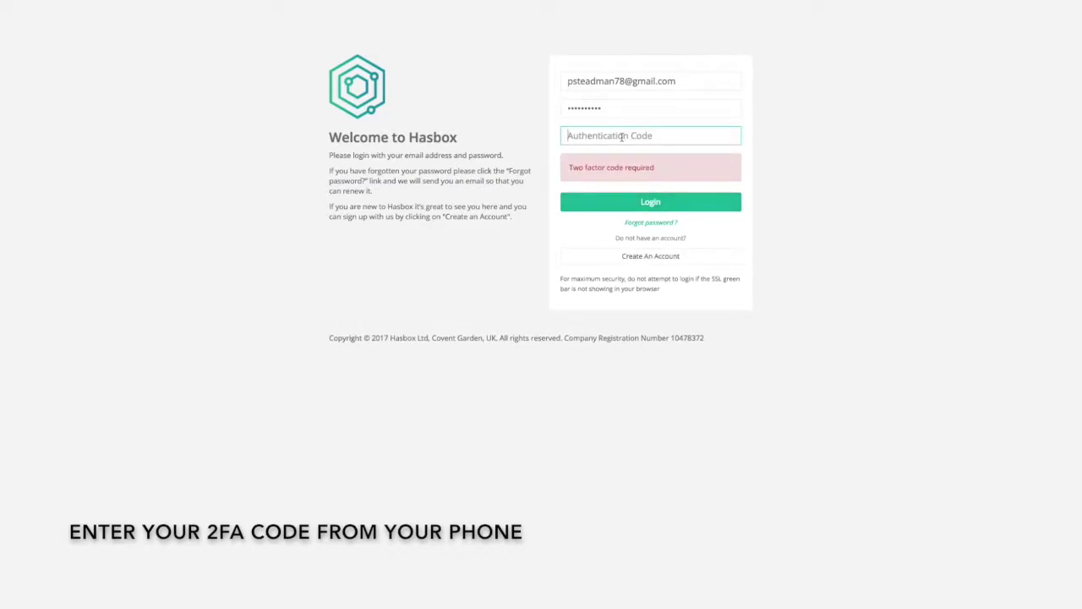
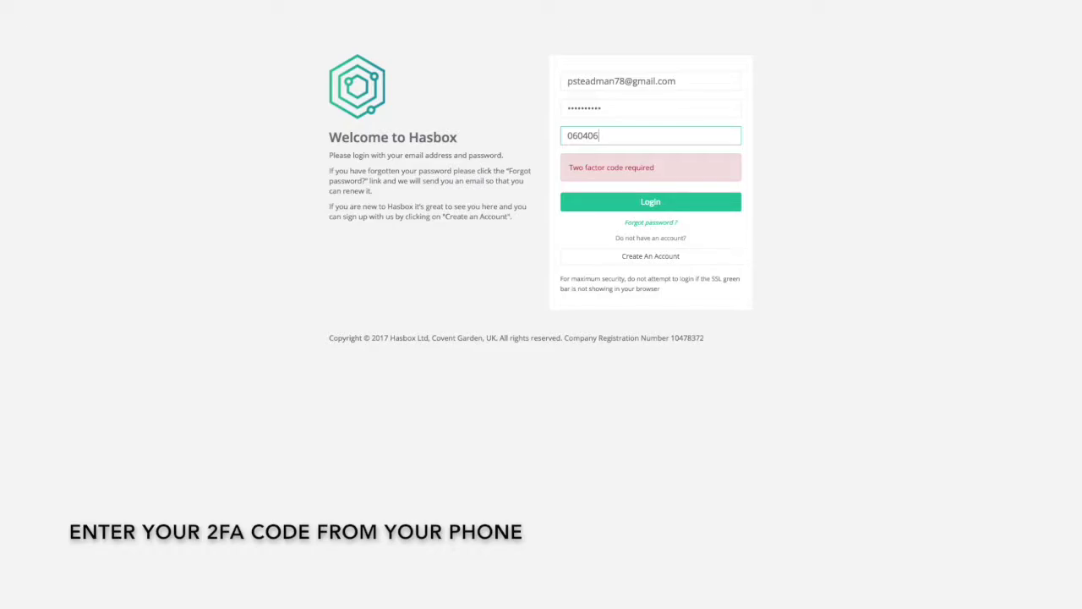
{"action": "left_click", "coordinate": [647, 202]}
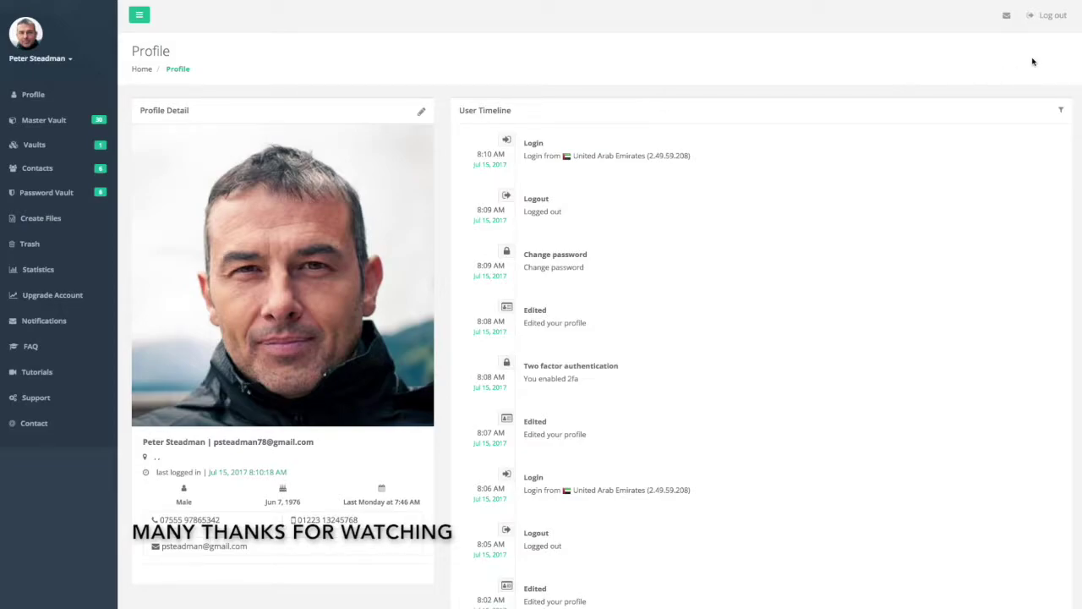
Log out of Hasbox using the Log out link at the top right of the Profile page
{"action": "left_click", "coordinate": [1051, 17]}
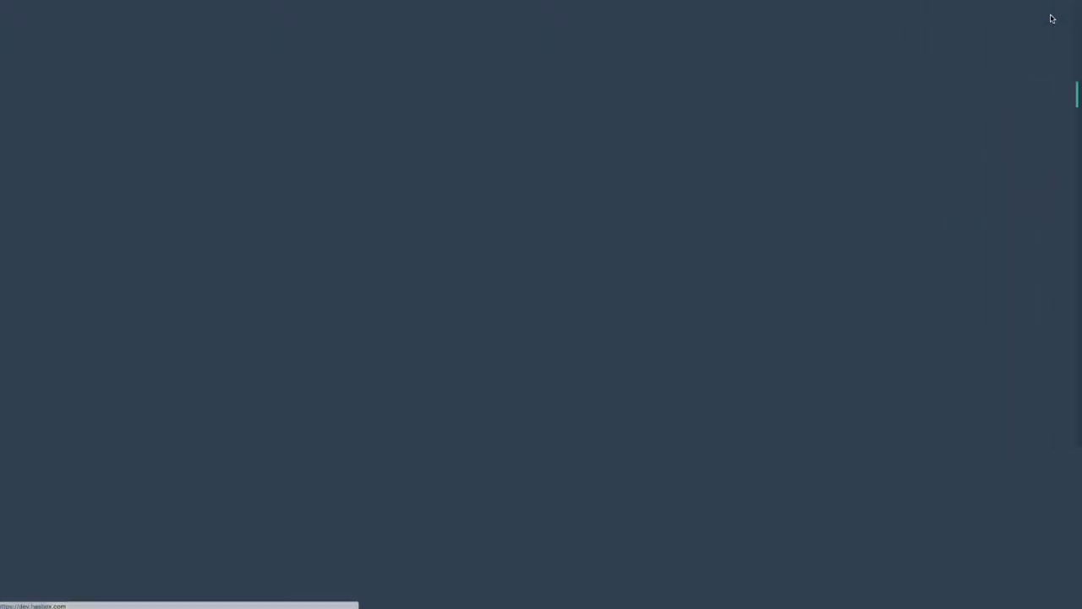